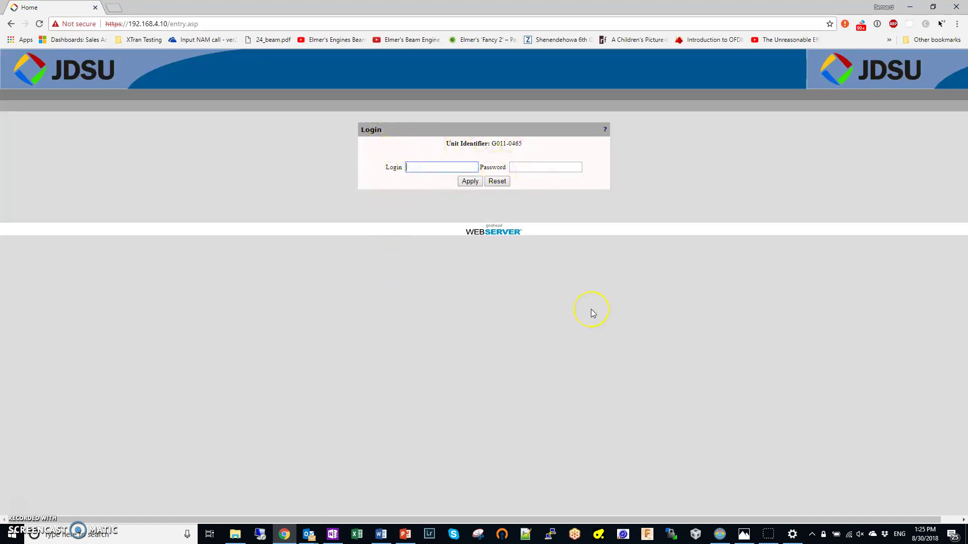
Step: Sign in with the login name and password, declining 1Password's offer to save them
type("admin")
key("Tab")
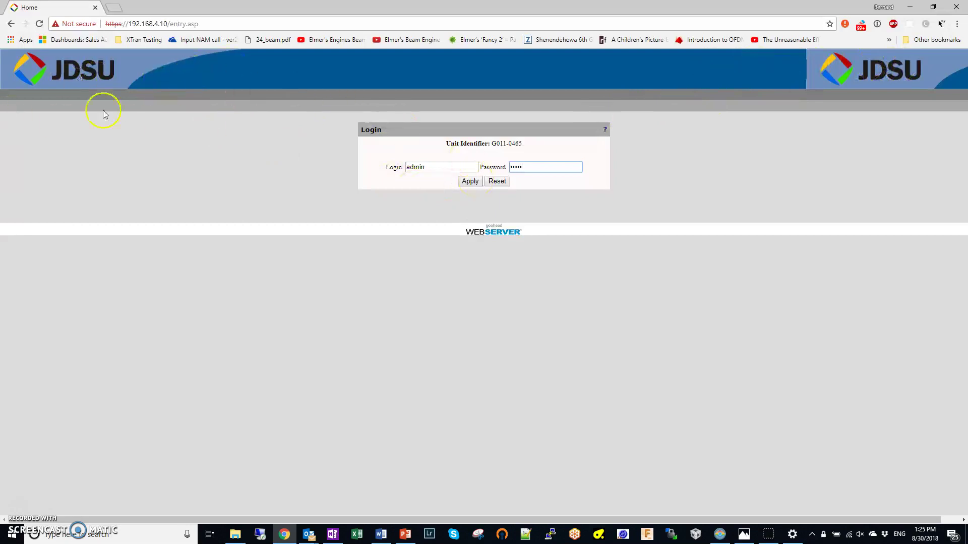
left_click(470, 182)
left_click(432, 285)
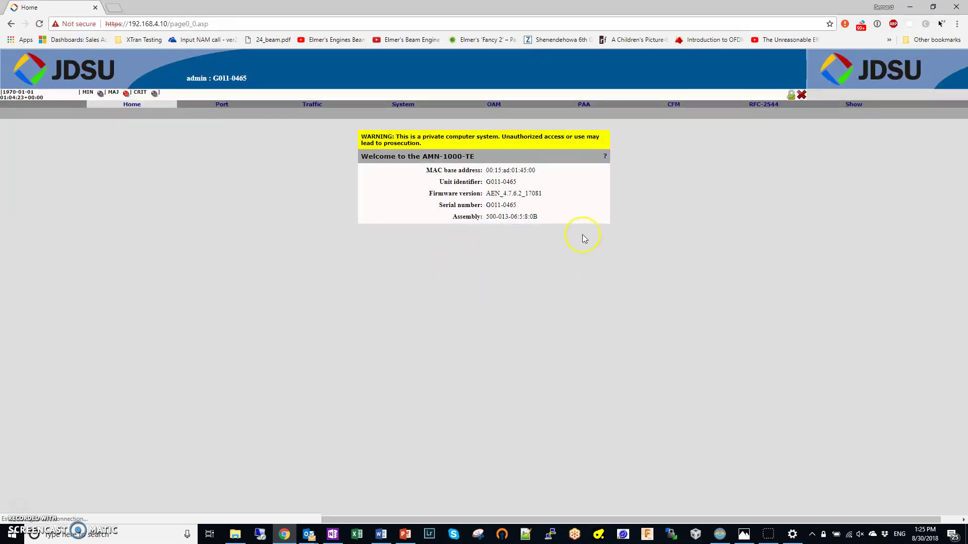
Step: Review the Port configuration and status page, then bring up the Traffic forwarding Policies page
left_click(222, 106)
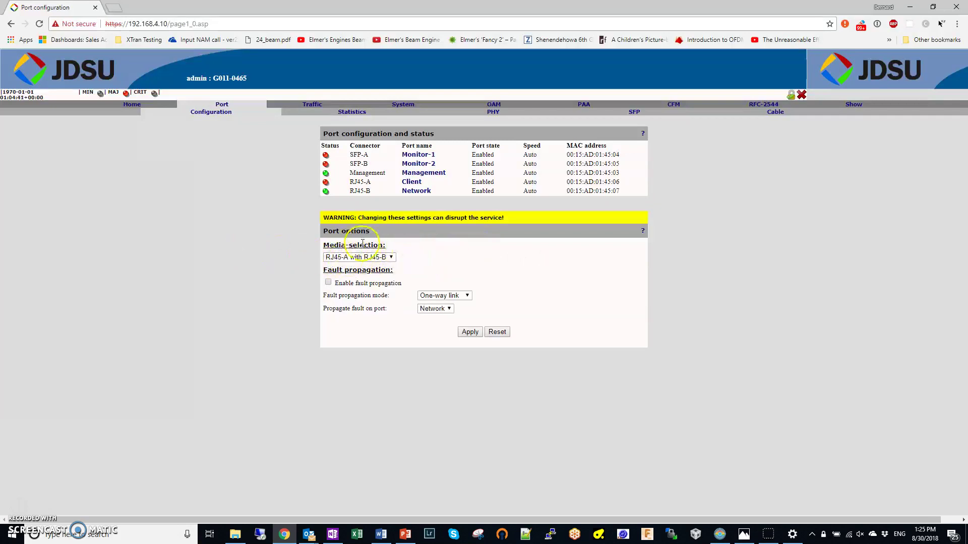
left_click(308, 107)
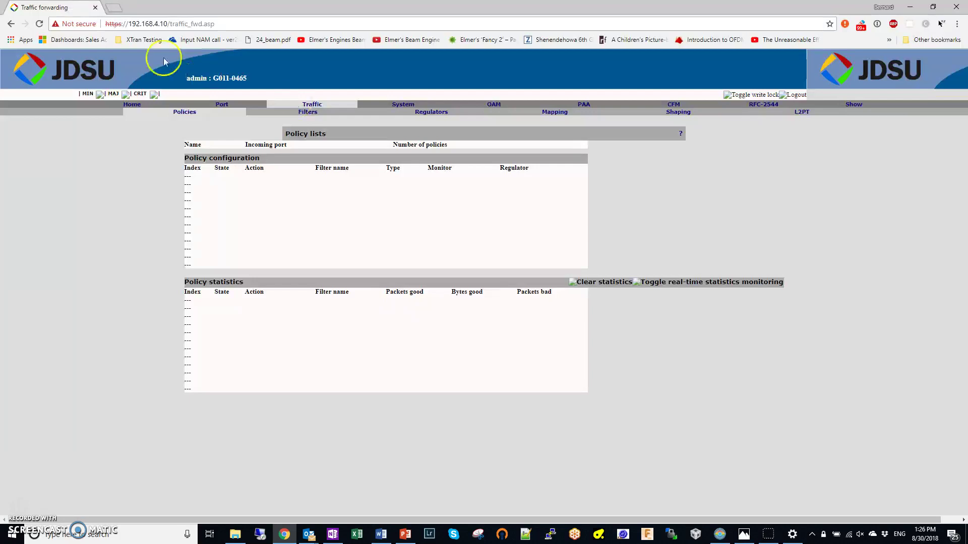
Step: Reload the page and bypass Chrome's certificate warning to proceed to 192.168.4.10
left_click(39, 24)
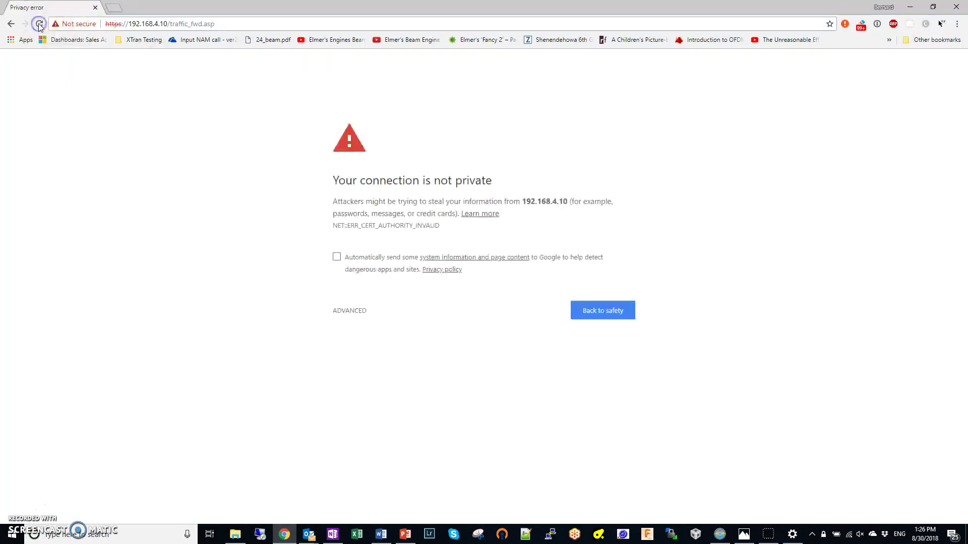
left_click(350, 312)
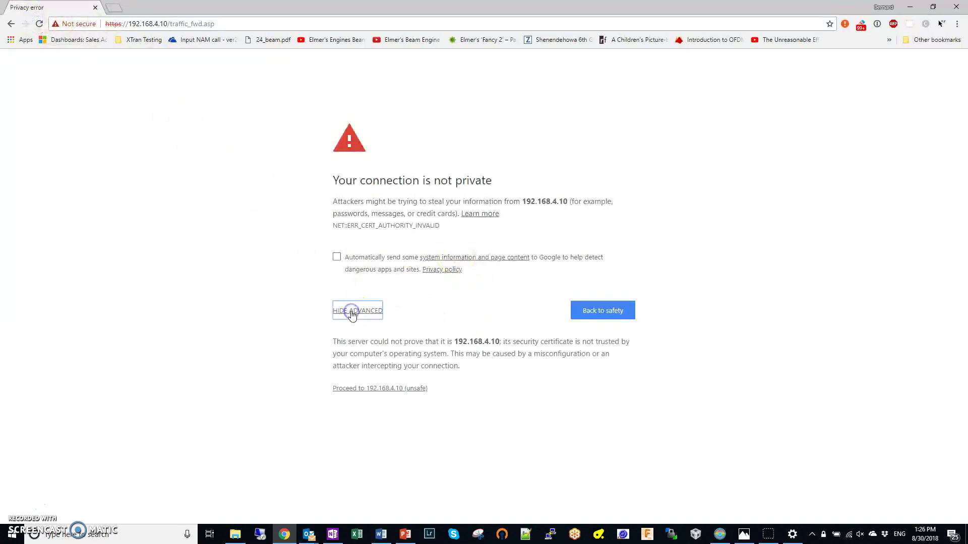
left_click(378, 389)
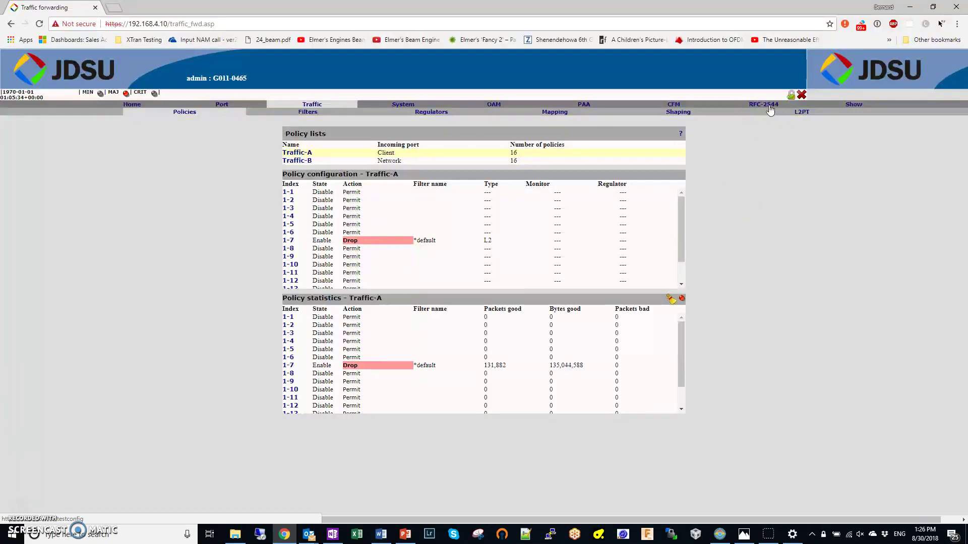
Step: In RFC-2544 generator configuration, keep Network outgoing, disable the second flow, and expand the first packet header
left_click(769, 107)
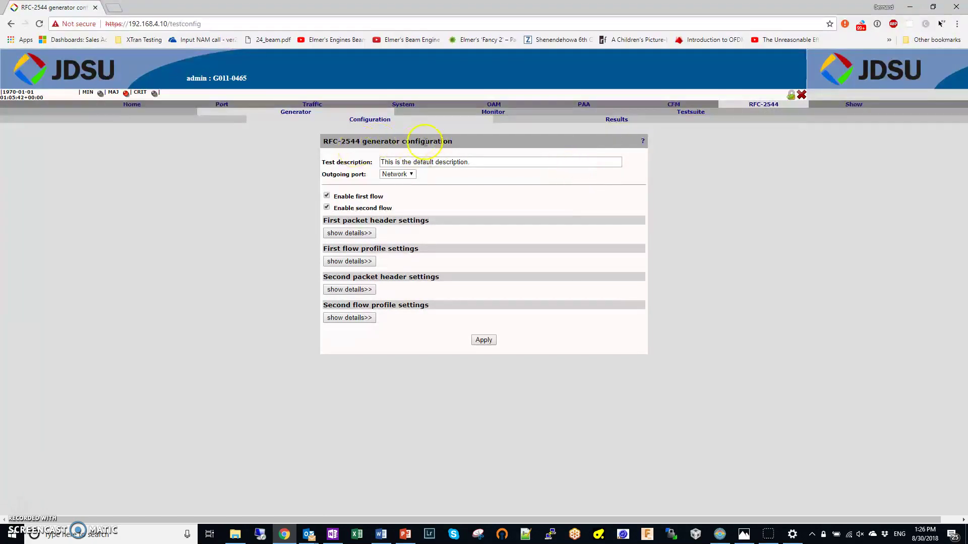
left_click(413, 177)
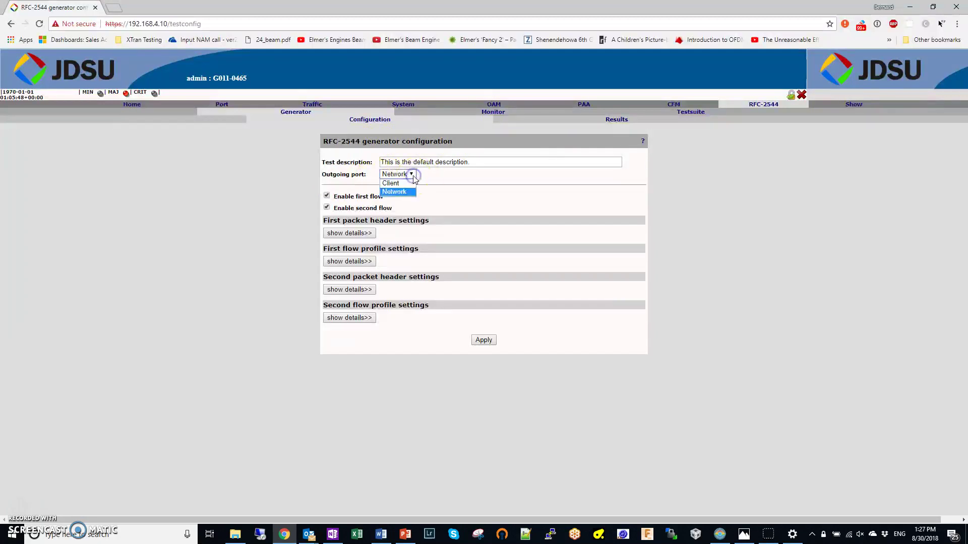
left_click(473, 176)
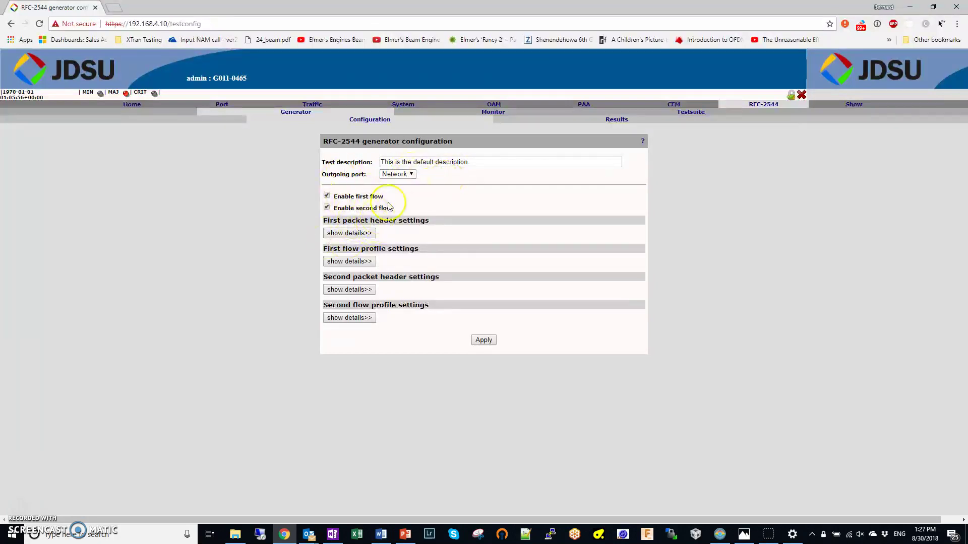
left_click(326, 208)
left_click(339, 234)
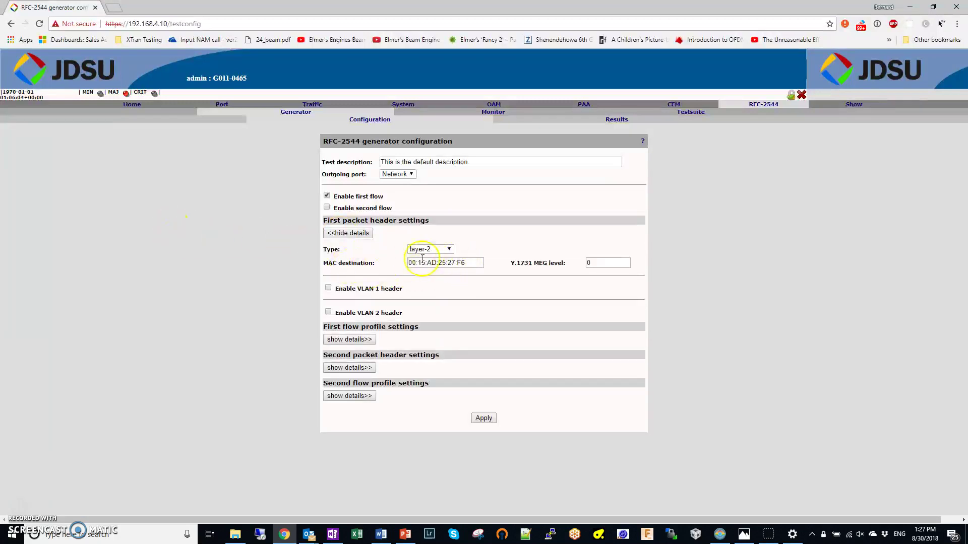
left_click_drag(479, 263, 396, 263)
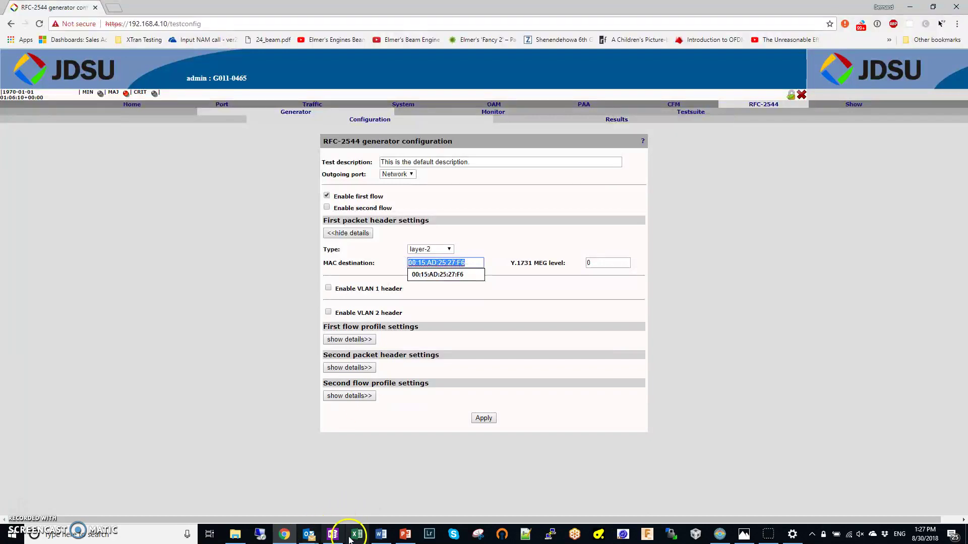
Step: Look over the MetroNID network diagrams on PowerPoint slides 1 and 2, then return to Chrome
left_click(405, 535)
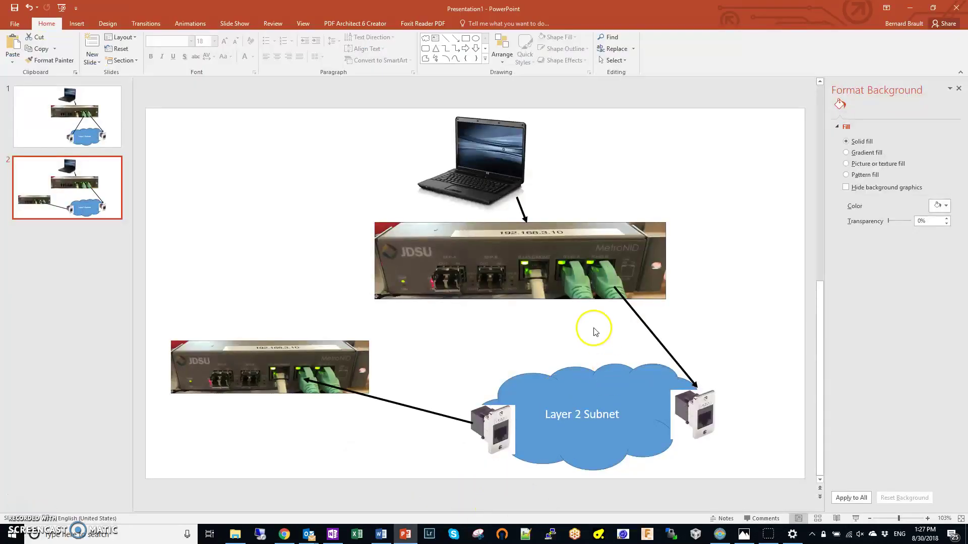
left_click(115, 122)
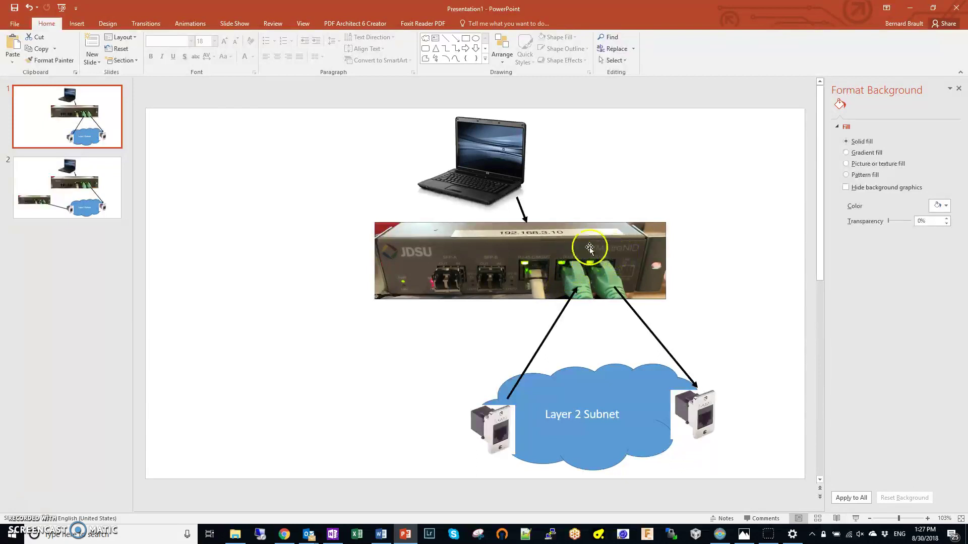
left_click(81, 194)
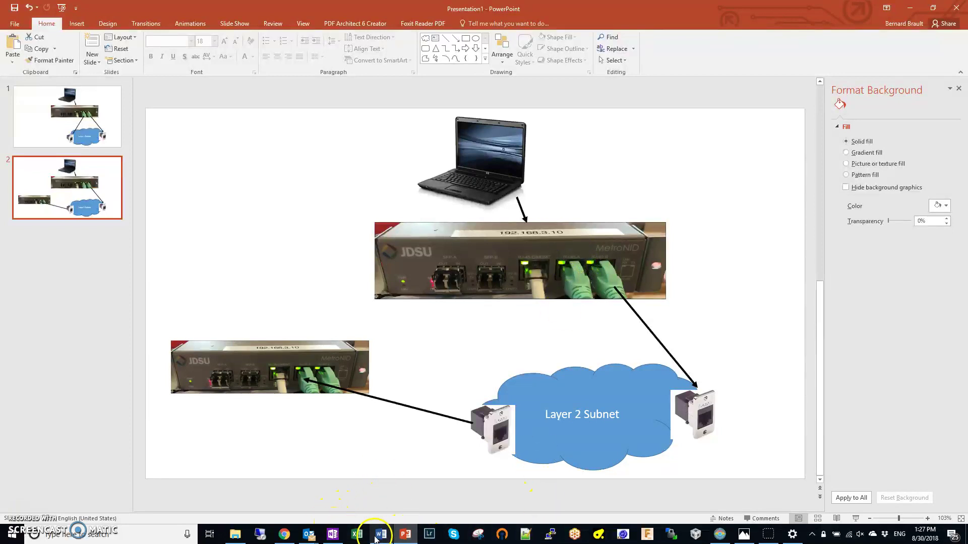
left_click(284, 535)
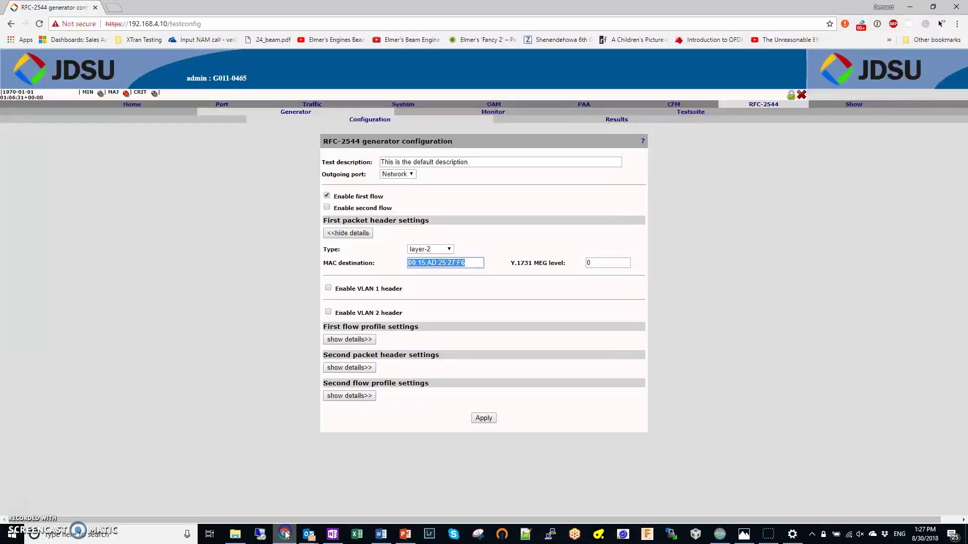
Step: Copy the RJ45-A Client MAC address 00:15:AD:01:45:06 from the Port page and go back to RFC-2544
left_click(223, 104)
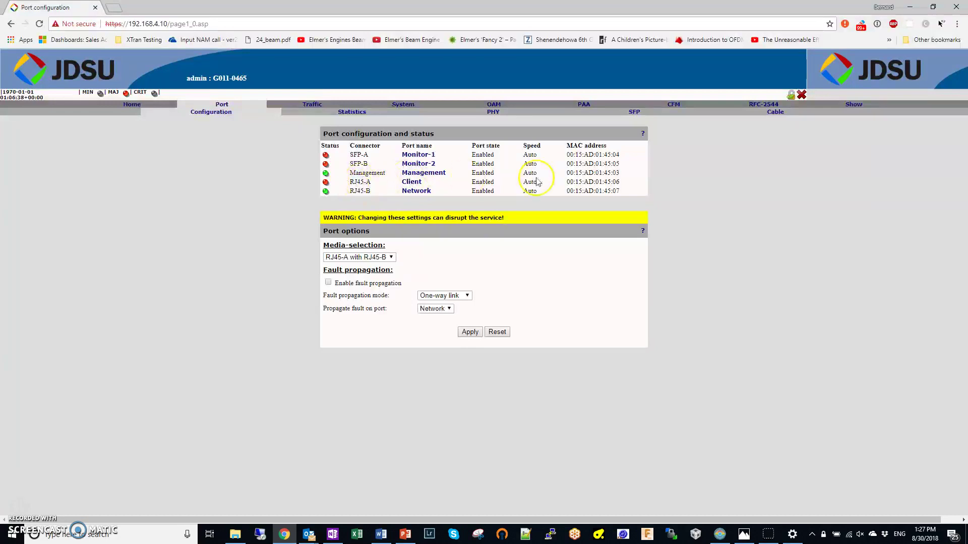
left_click_drag(568, 181, 610, 182)
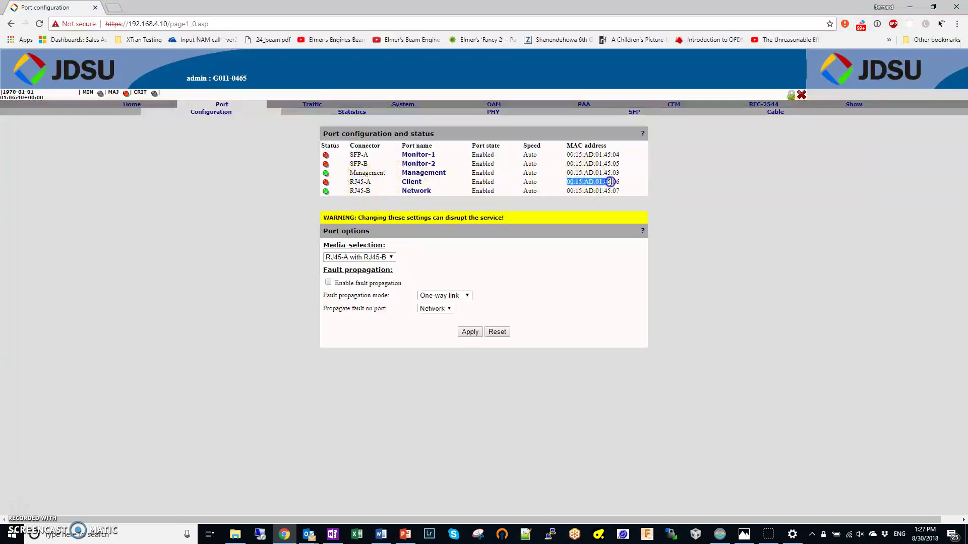
right_click(611, 182)
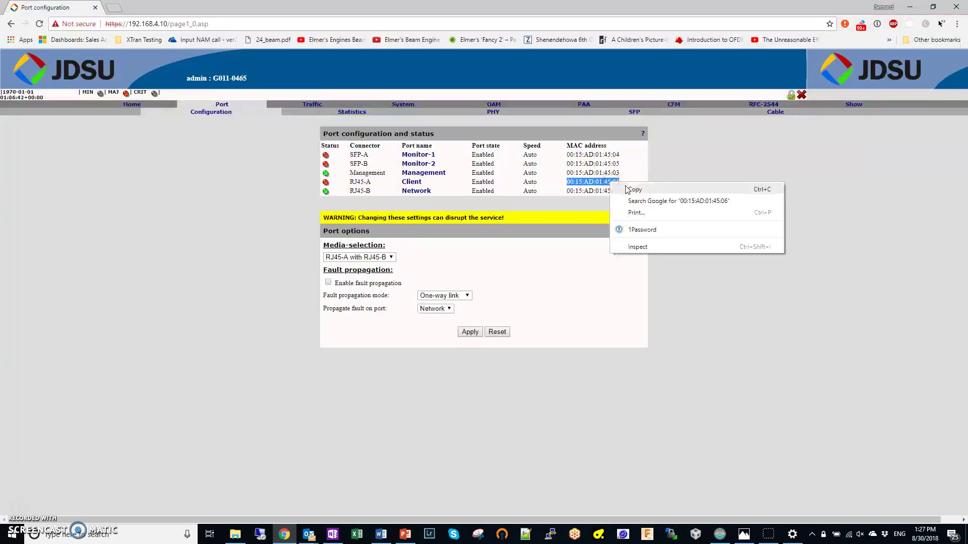
left_click(630, 190)
left_click(767, 104)
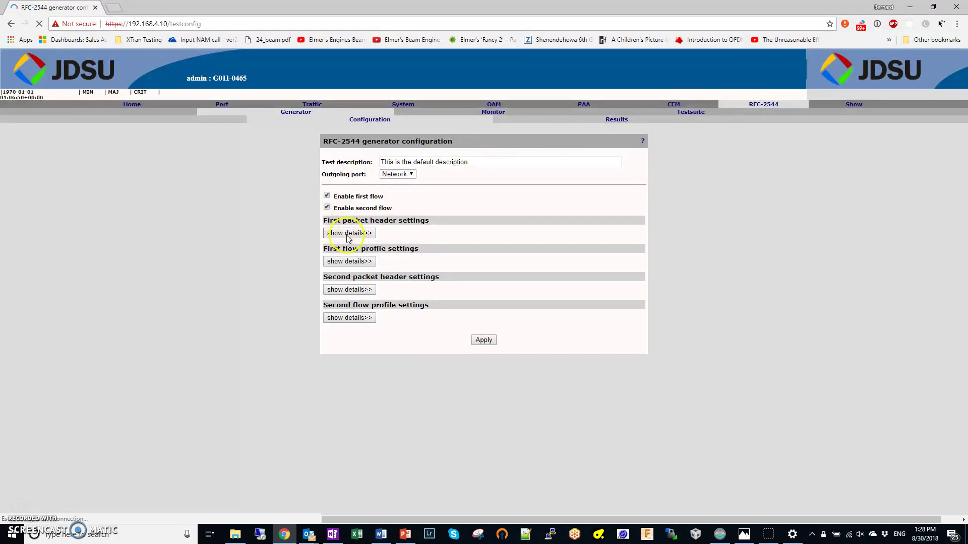
Step: Set the first packet header's MAC destination to 00:15:AD:01:45:06 and apply it
left_click(348, 232)
left_click_drag(460, 262, 364, 253)
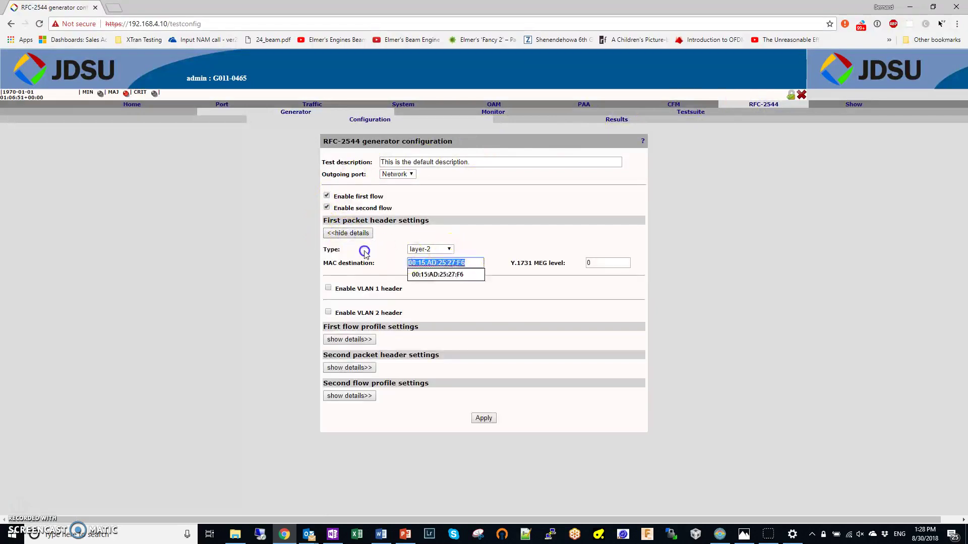
key("ctrl+v")
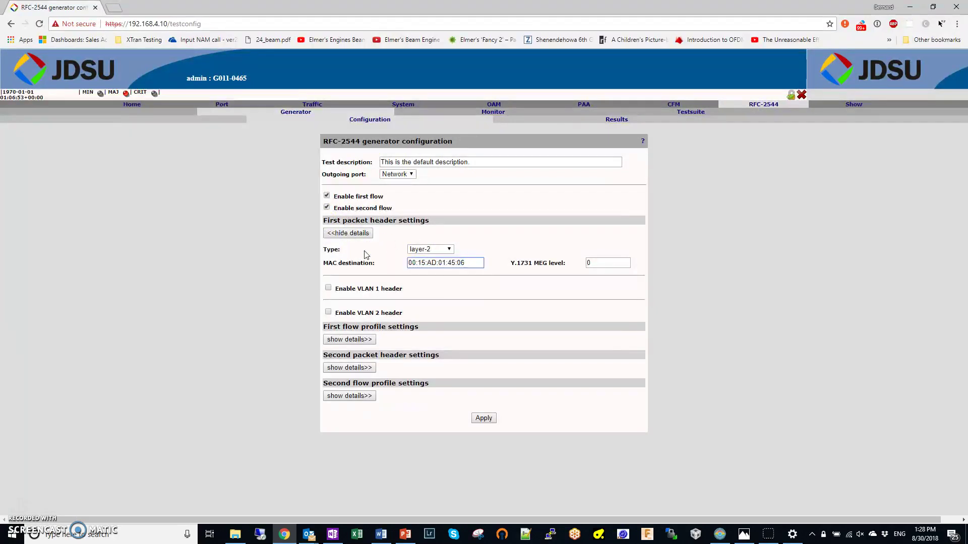
left_click(483, 418)
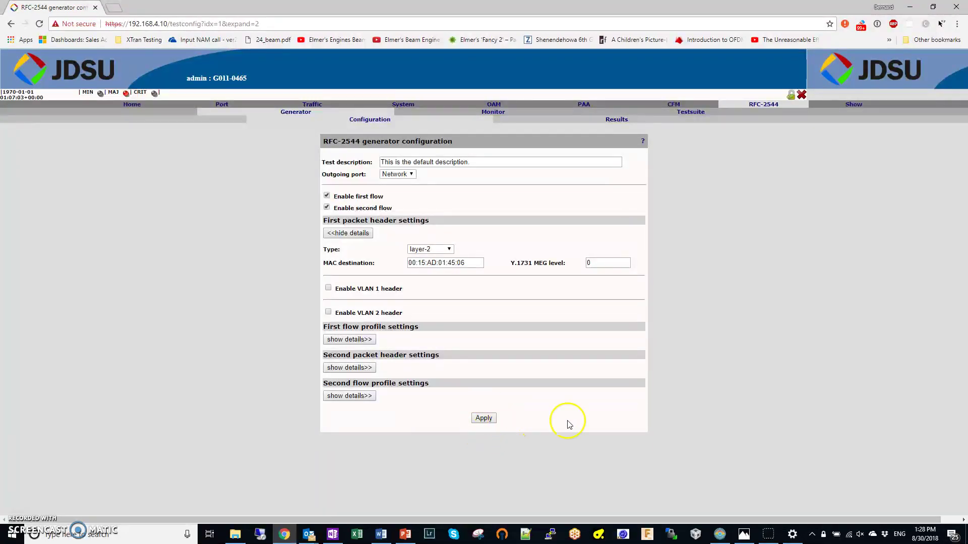
Step: Toggle the configuration write lock on and off, and keep layer-2 as the header type
left_click(791, 95)
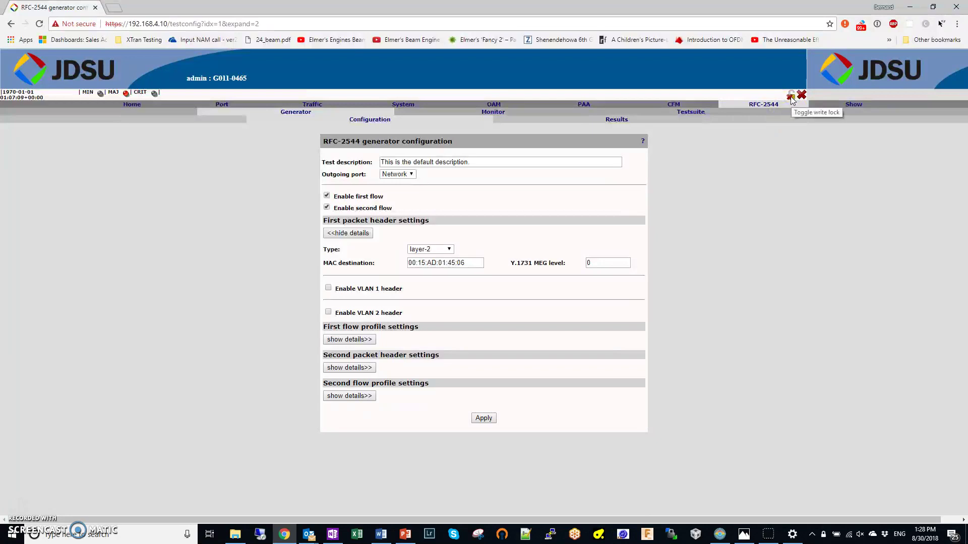
left_click(791, 97)
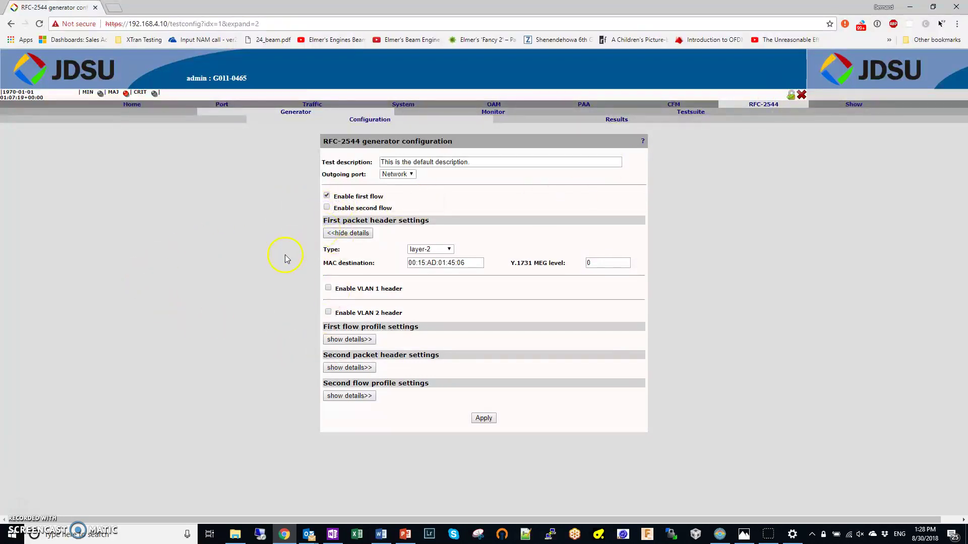
left_click(450, 250)
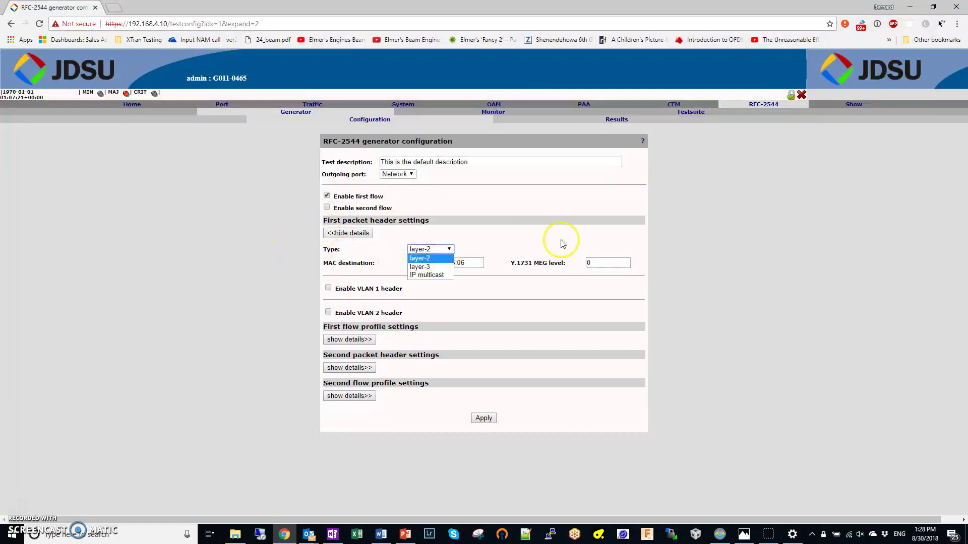
left_click(494, 250)
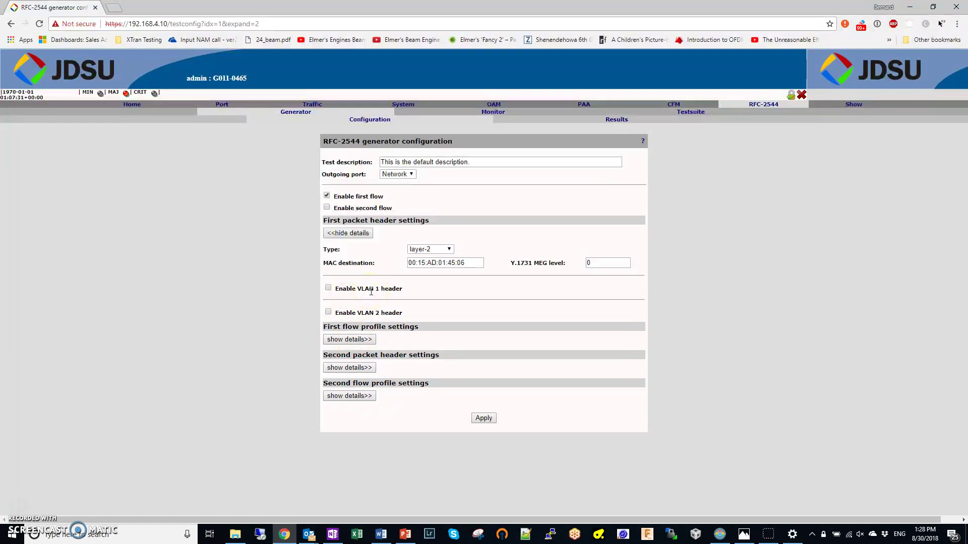
Step: Expand the first flow profile and set its bit rate to 100000 Kbps
left_click(348, 341)
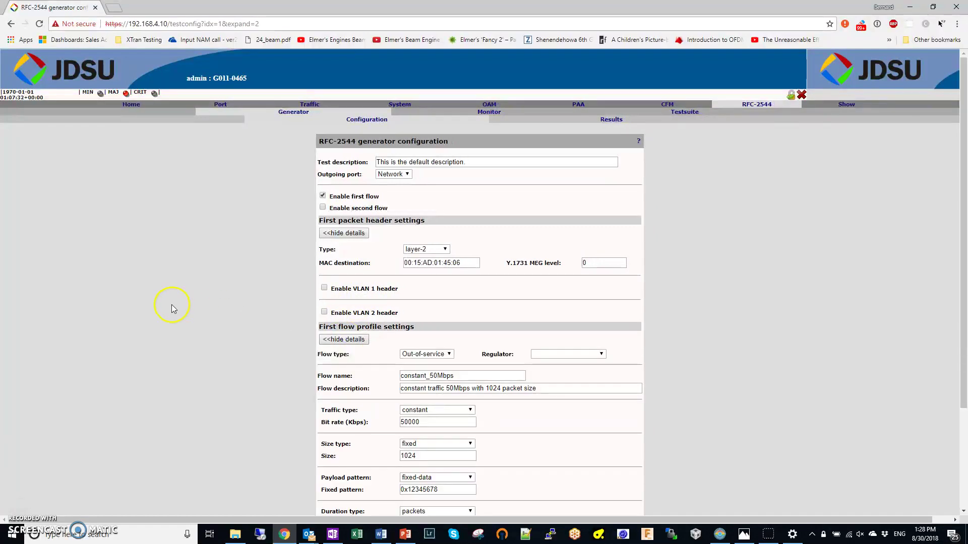
scroll(172, 307, "down", 3)
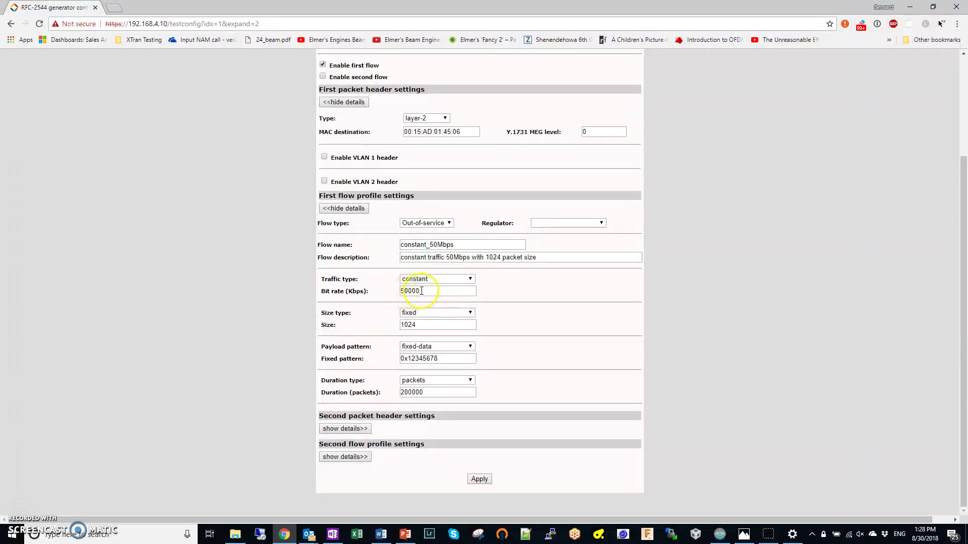
left_click_drag(409, 291, 389, 294)
type("1")
left_click(414, 292)
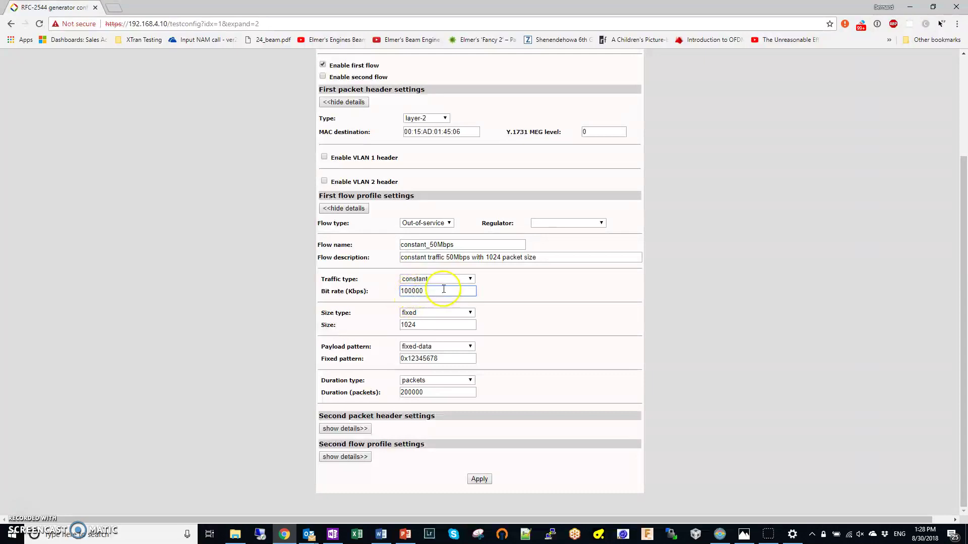
Step: Keep a fixed 1518-byte frame size, make the duration continuous, and apply the flow profile
left_click(469, 314)
left_click(468, 312)
double_click(430, 325)
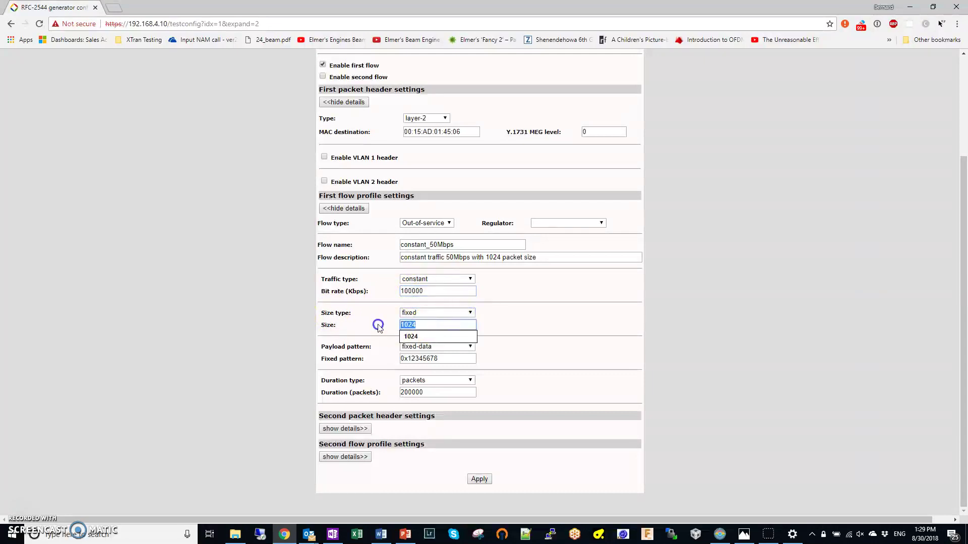
type("1518")
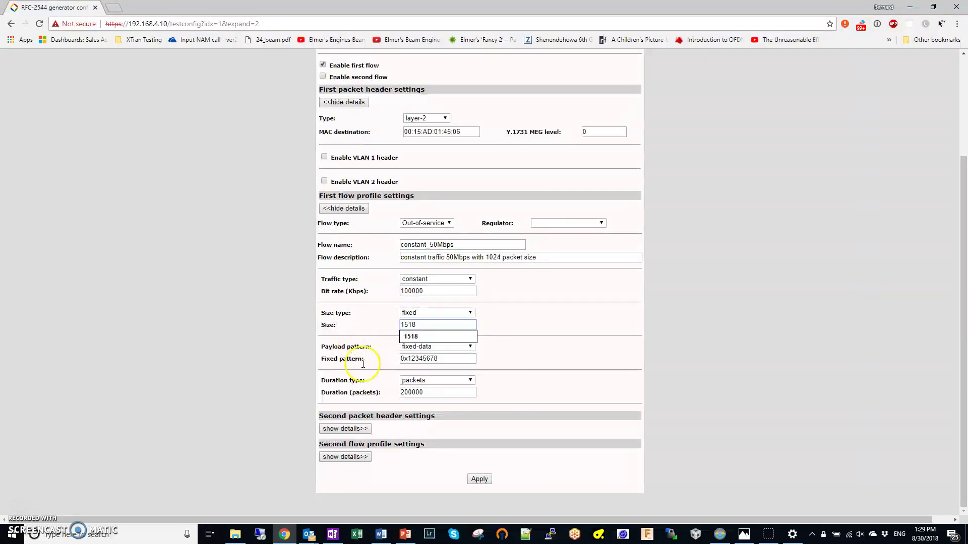
left_click(428, 337)
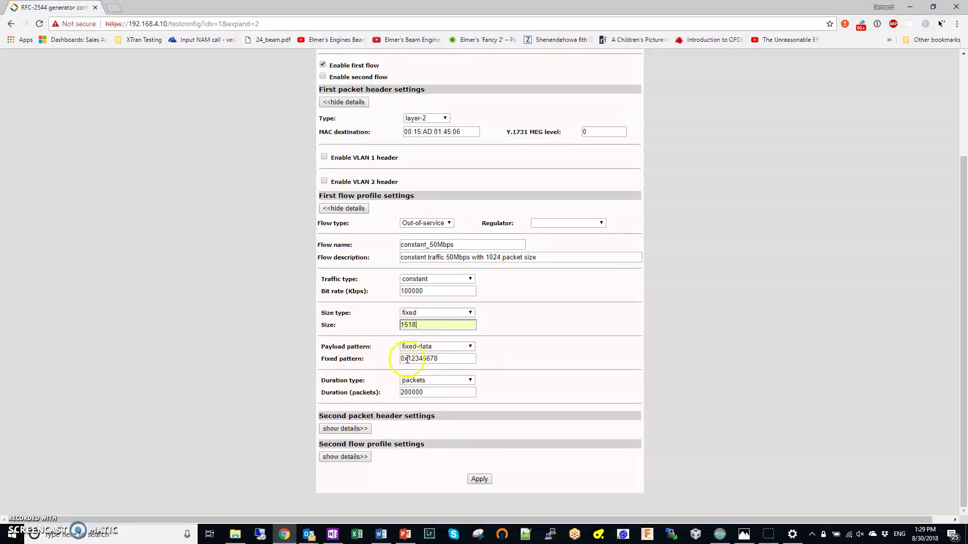
left_click(470, 381)
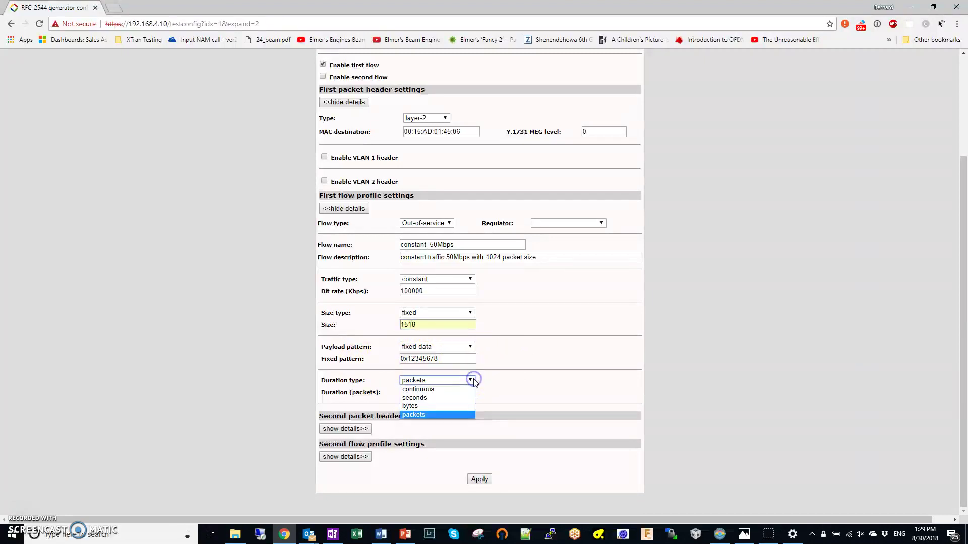
left_click(448, 393)
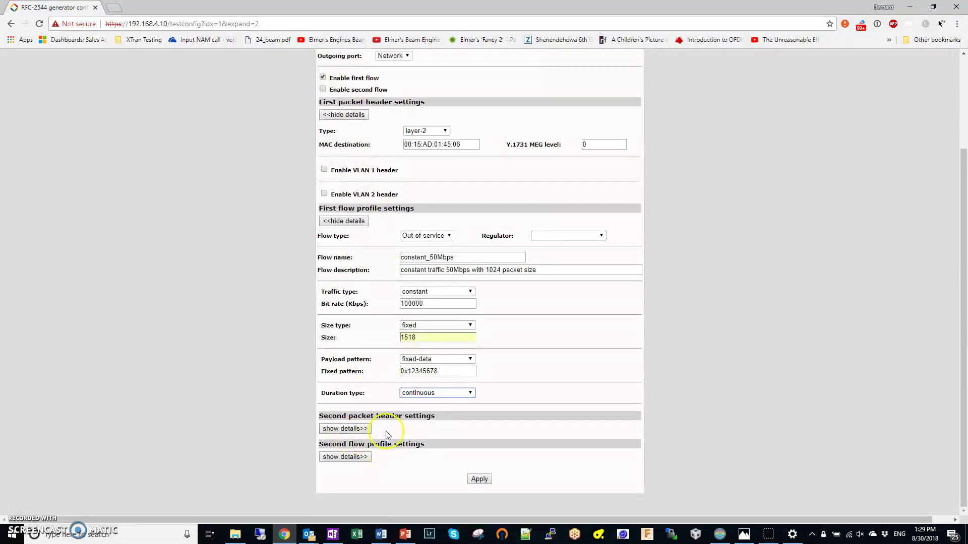
left_click(482, 479)
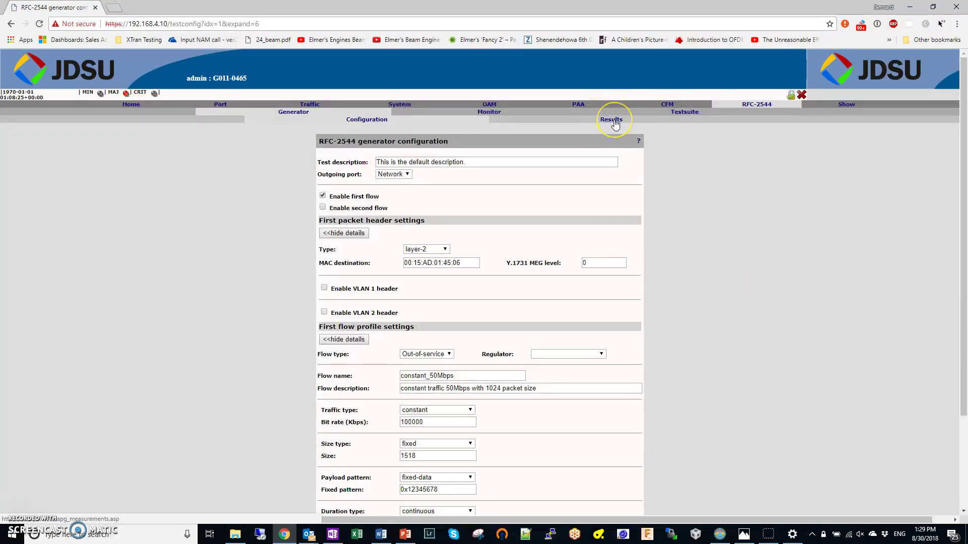
Step: Start the test from Results, view the first flow's details polling every 2 seconds, then return to the summary
left_click(615, 124)
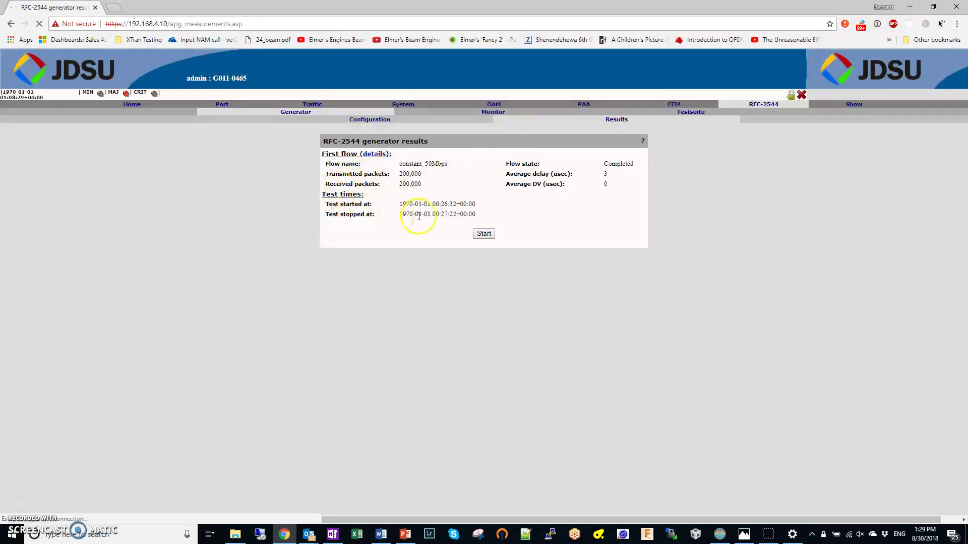
left_click(485, 234)
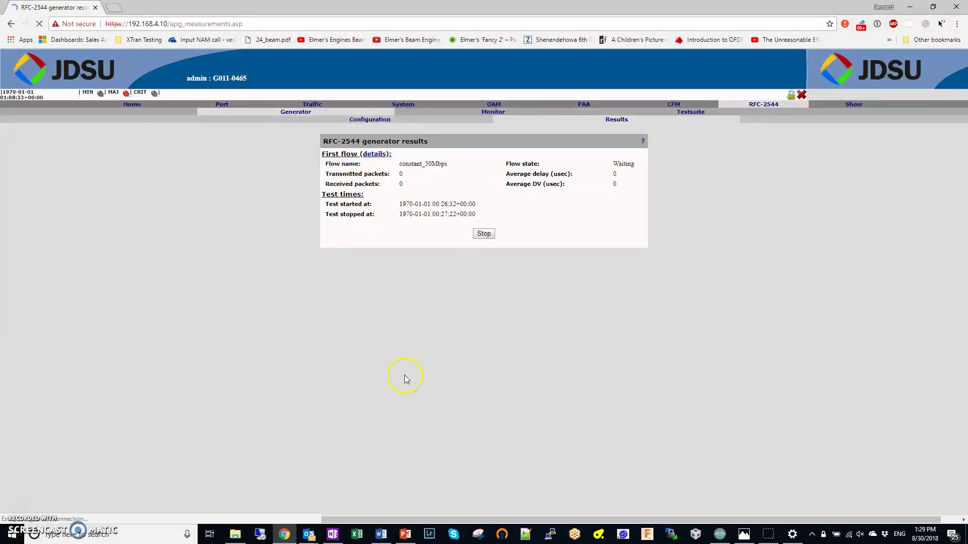
left_click(370, 242)
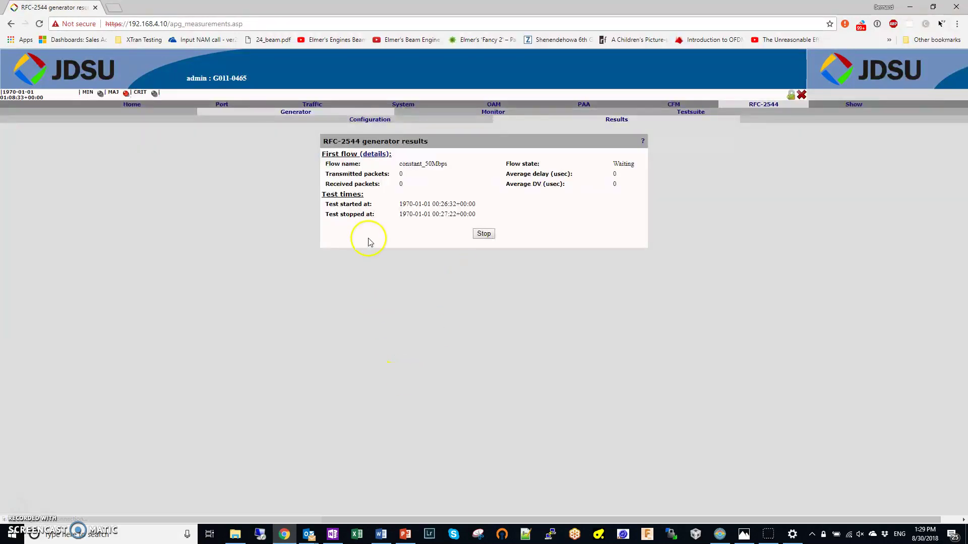
left_click(374, 155)
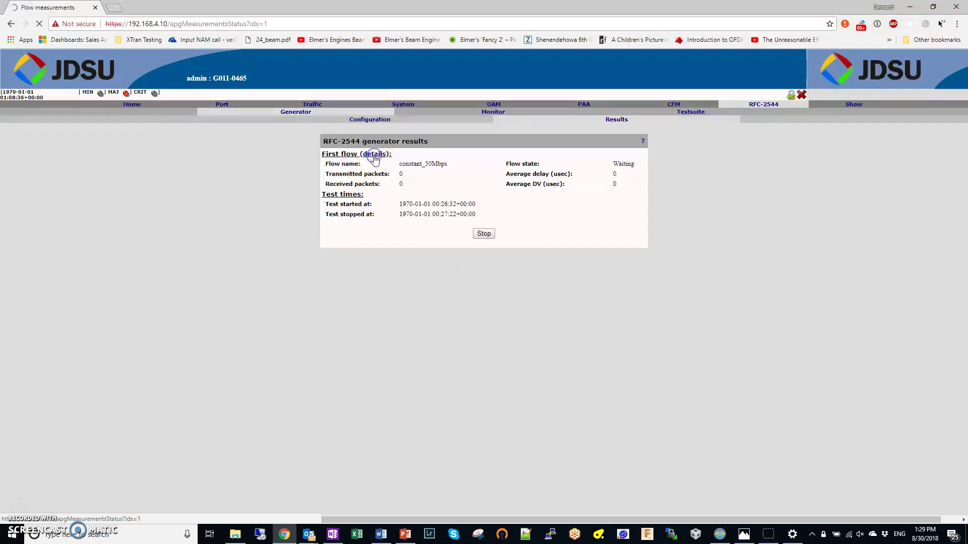
left_click(491, 154)
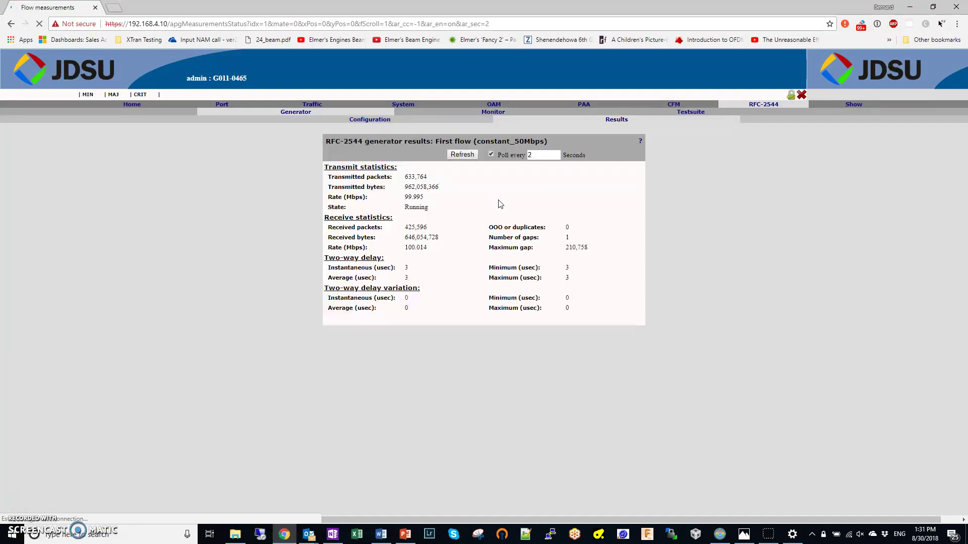
left_click(617, 121)
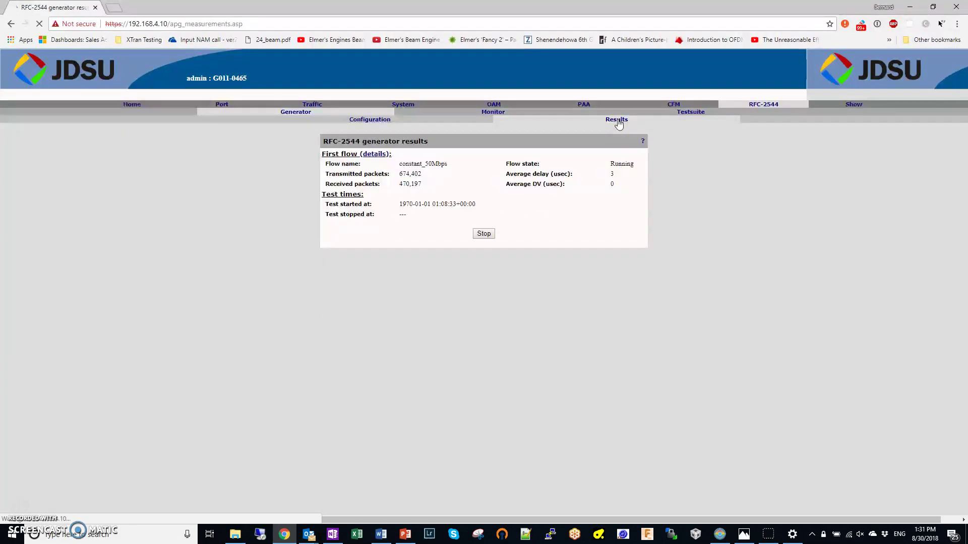
Step: Stop the running test, glance at the PowerPoint diagram slides, and return to the results page
left_click(492, 236)
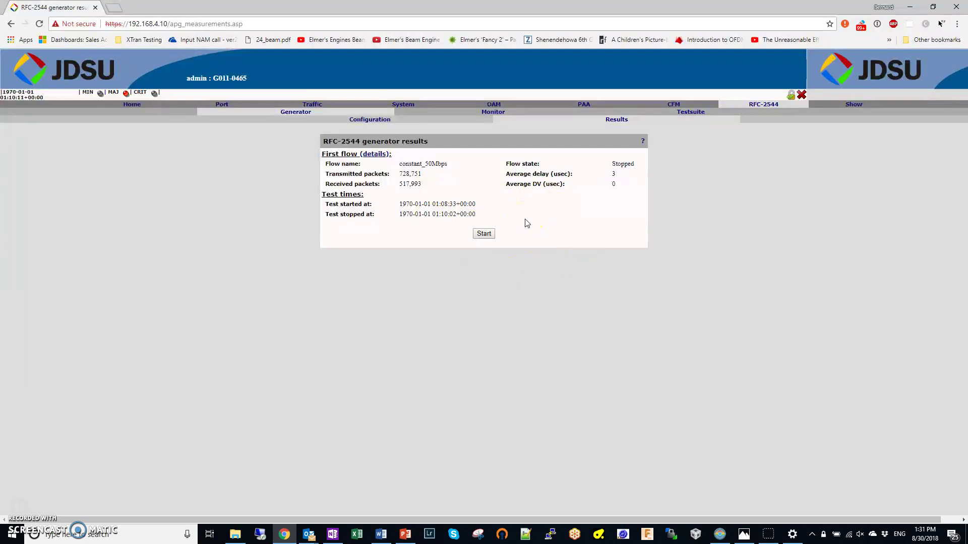
left_click(405, 534)
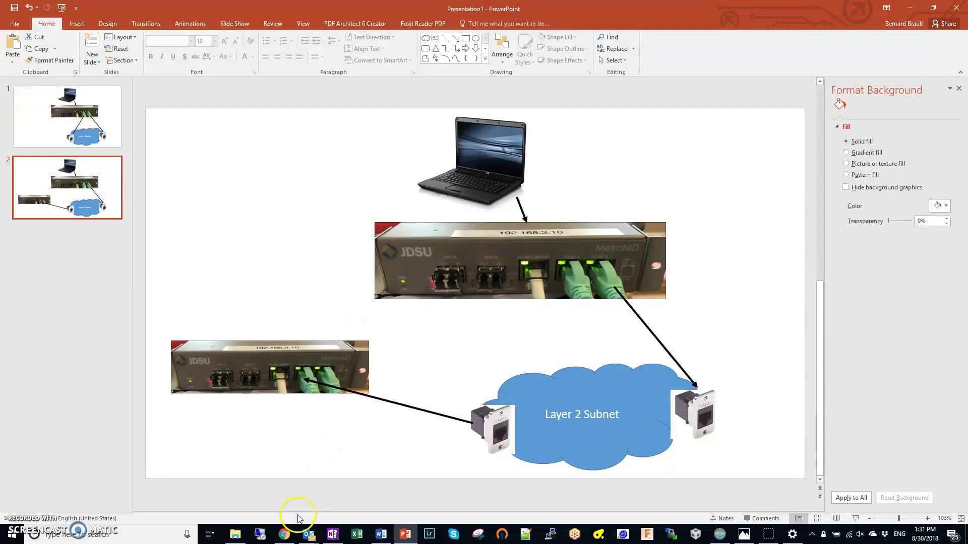
left_click(284, 536)
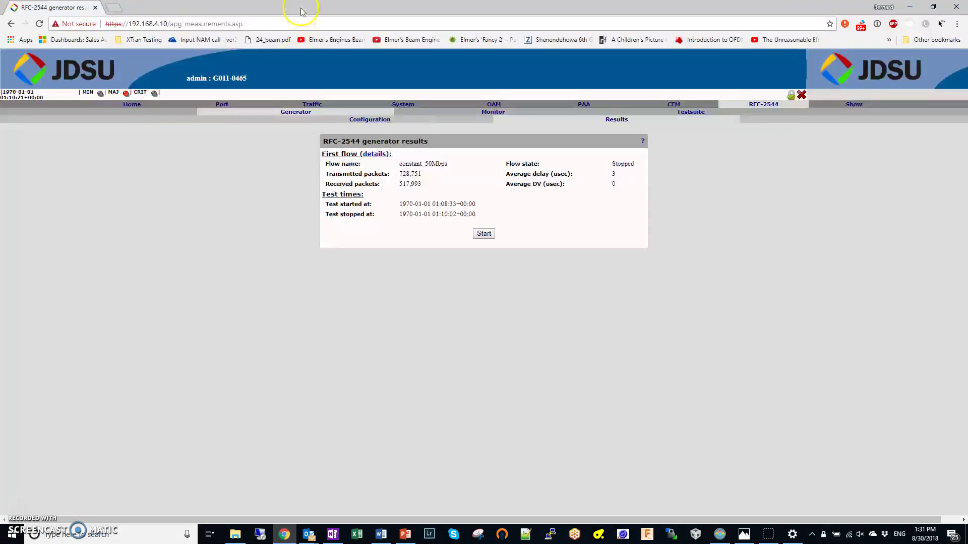
Step: Load the Accedian NID 192.168.2.10 from the XTran Testing bookmarks in a second tab
left_click(114, 9)
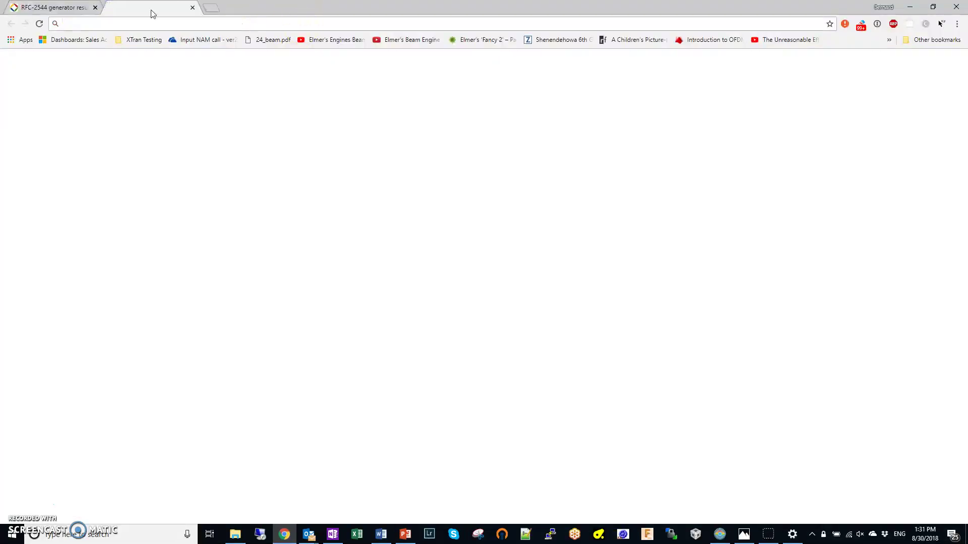
left_click(137, 42)
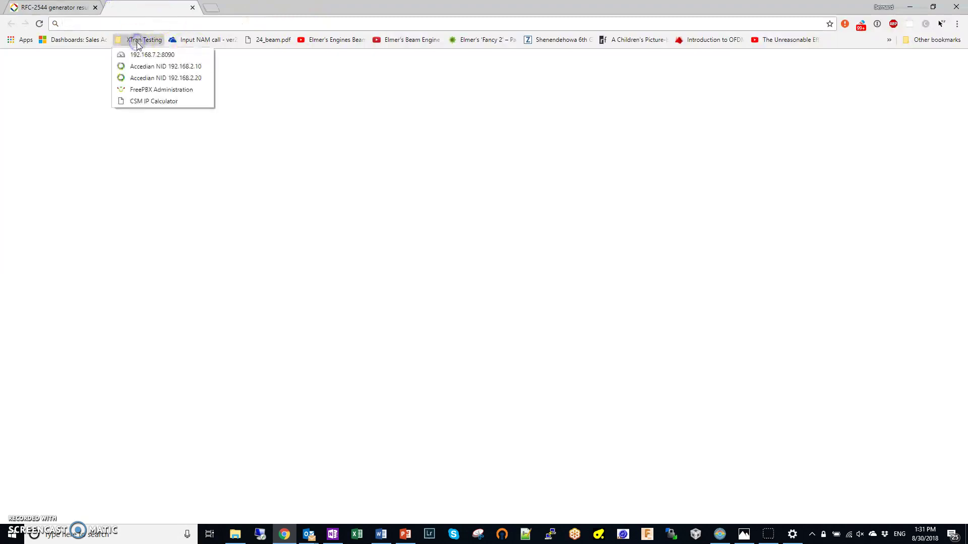
left_click(143, 67)
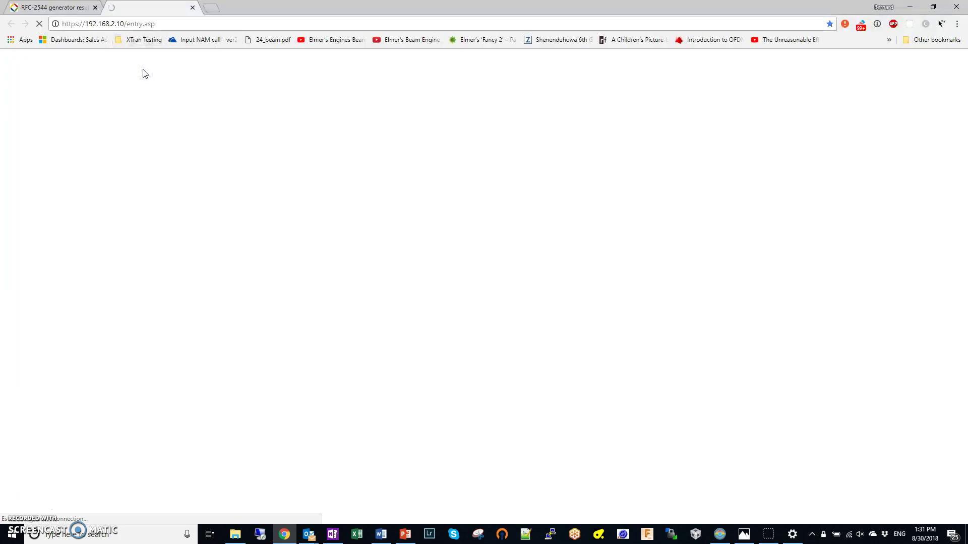